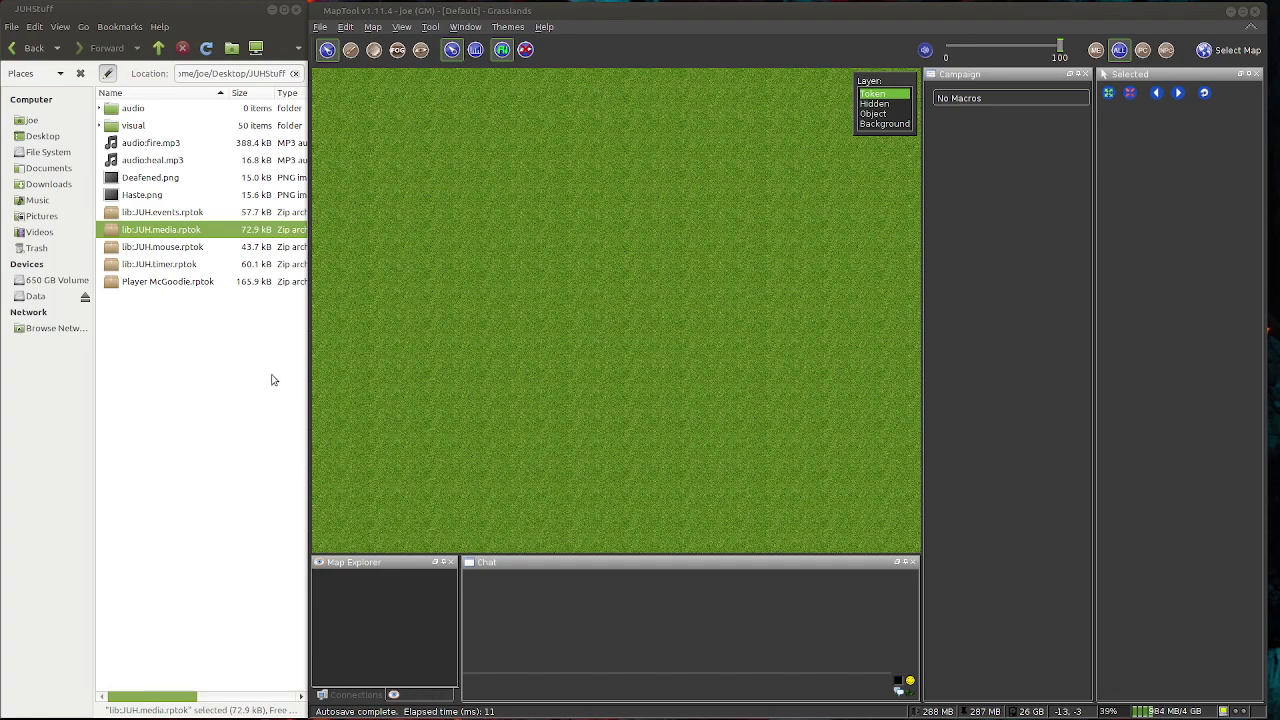
Place the lib:JUH.timer and lib:JUH.media tokens from the JUHStuff folder side by side on the Grasslands map.
{"action": "left_click_drag", "start_coordinate": [180, 264], "coordinate": [600, 280]}
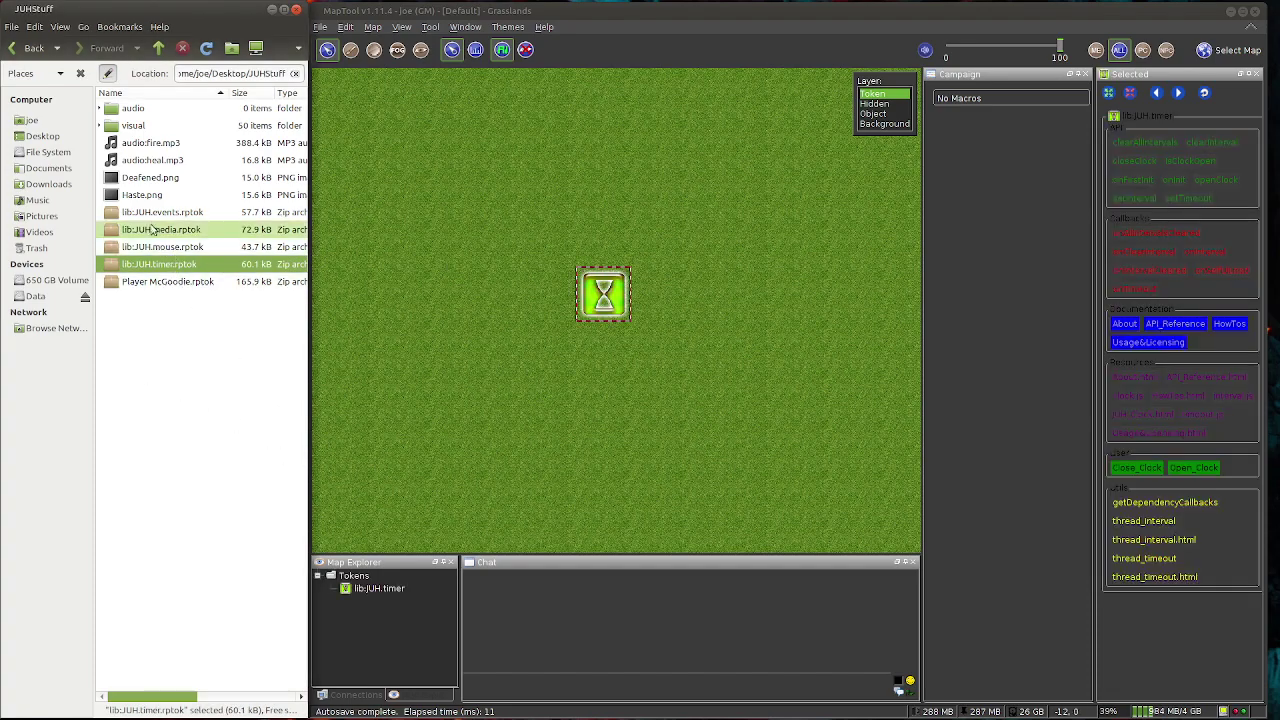
{"action": "left_click_drag", "start_coordinate": [148, 232], "coordinate": [462, 288]}
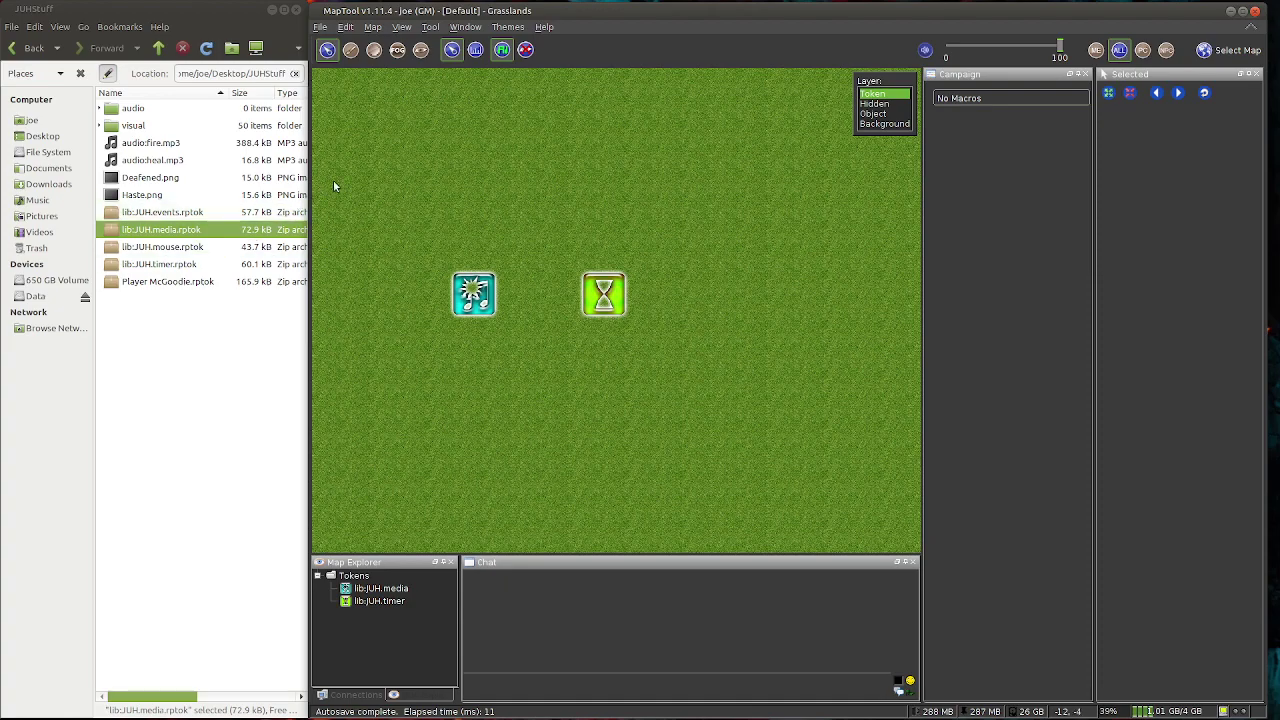
In the campaign properties, define a token state named isBackgroundAnim as a mouseover Corner Image shown only to the GM.
{"action": "left_click", "coordinate": [345, 27]}
{"action": "left_click", "coordinate": [384, 124]}
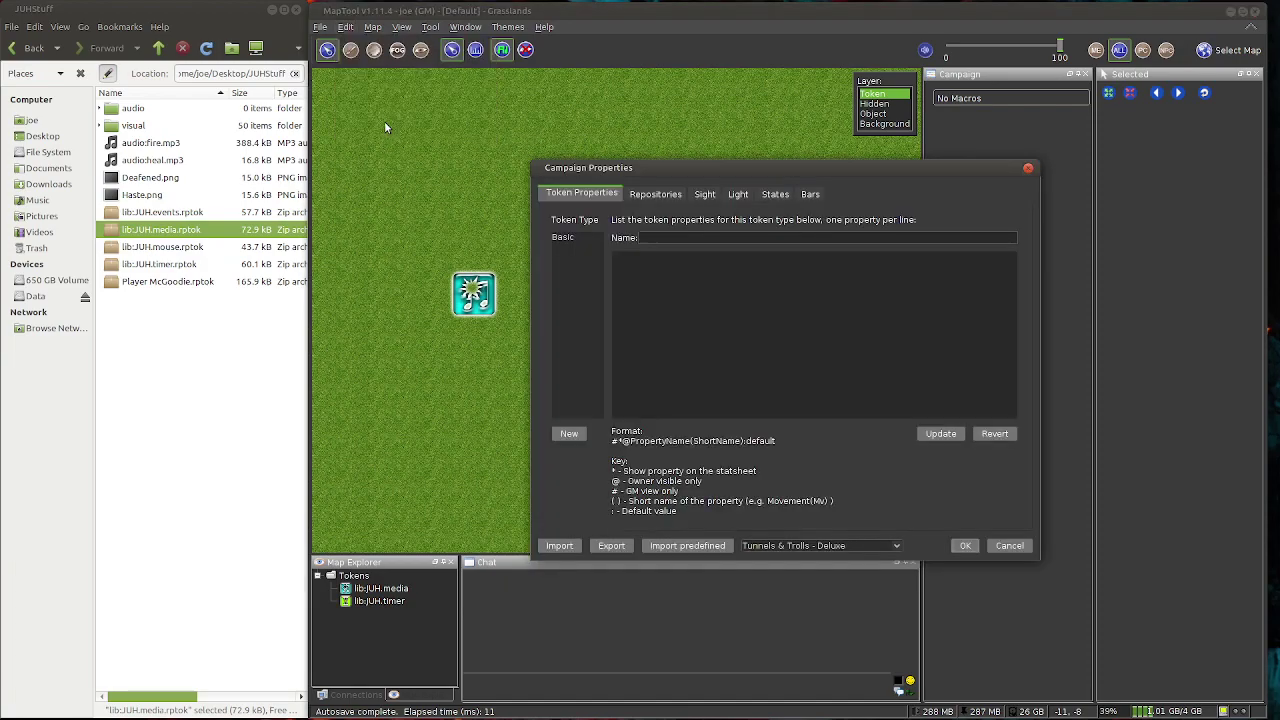
{"action": "left_click", "coordinate": [776, 195]}
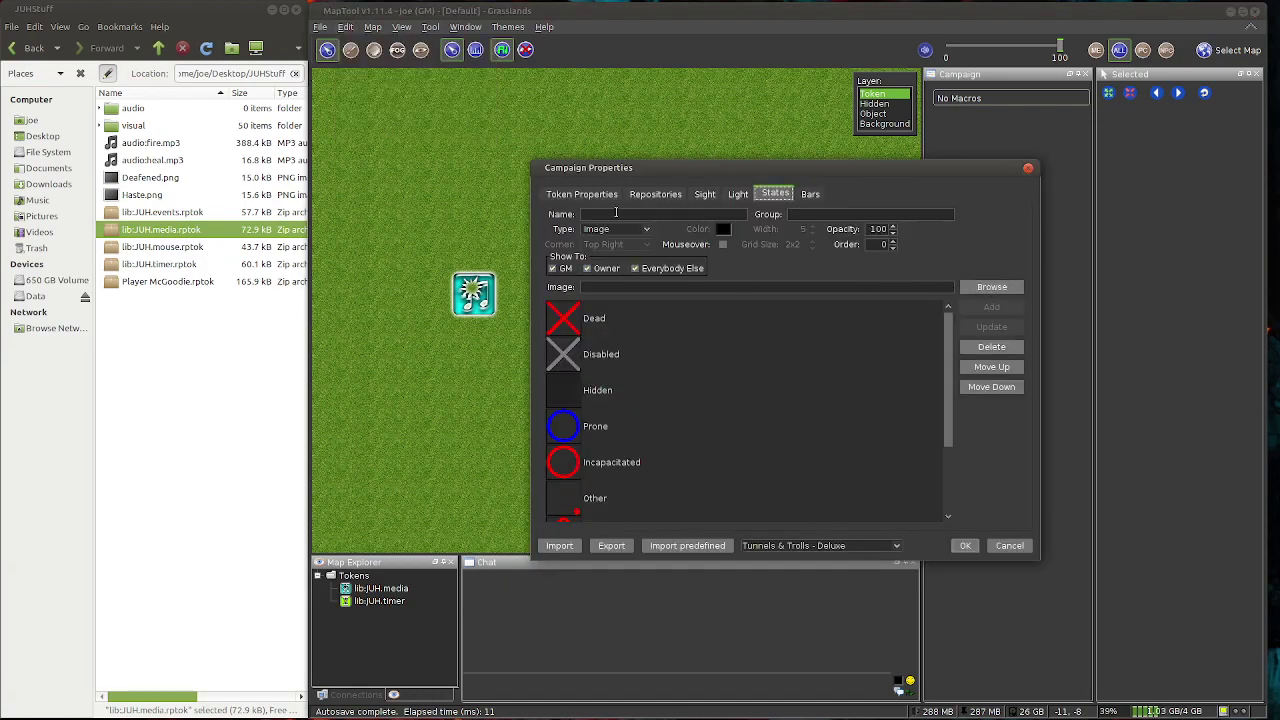
{"action": "left_click", "coordinate": [616, 213]}
{"action": "type", "text": "isBackgroundAnim"}
{"action": "left_click", "coordinate": [722, 245]}
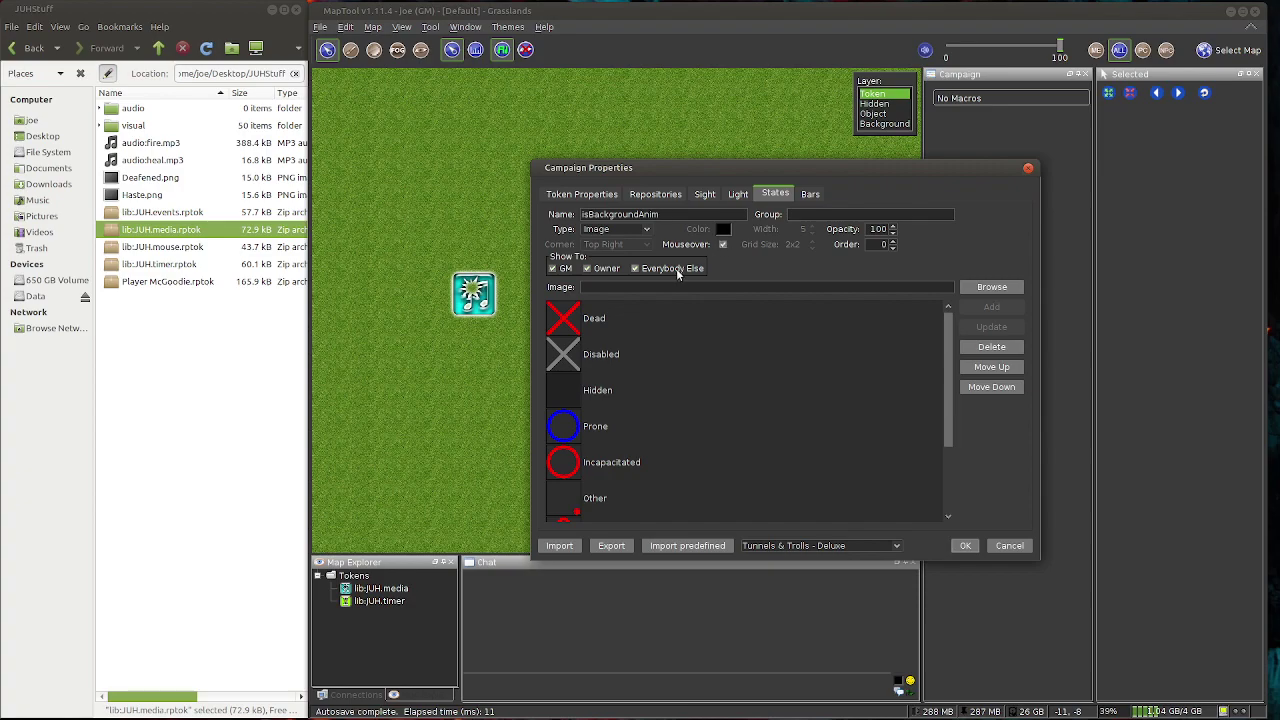
{"action": "left_click", "coordinate": [635, 268]}
{"action": "left_click", "coordinate": [645, 229]}
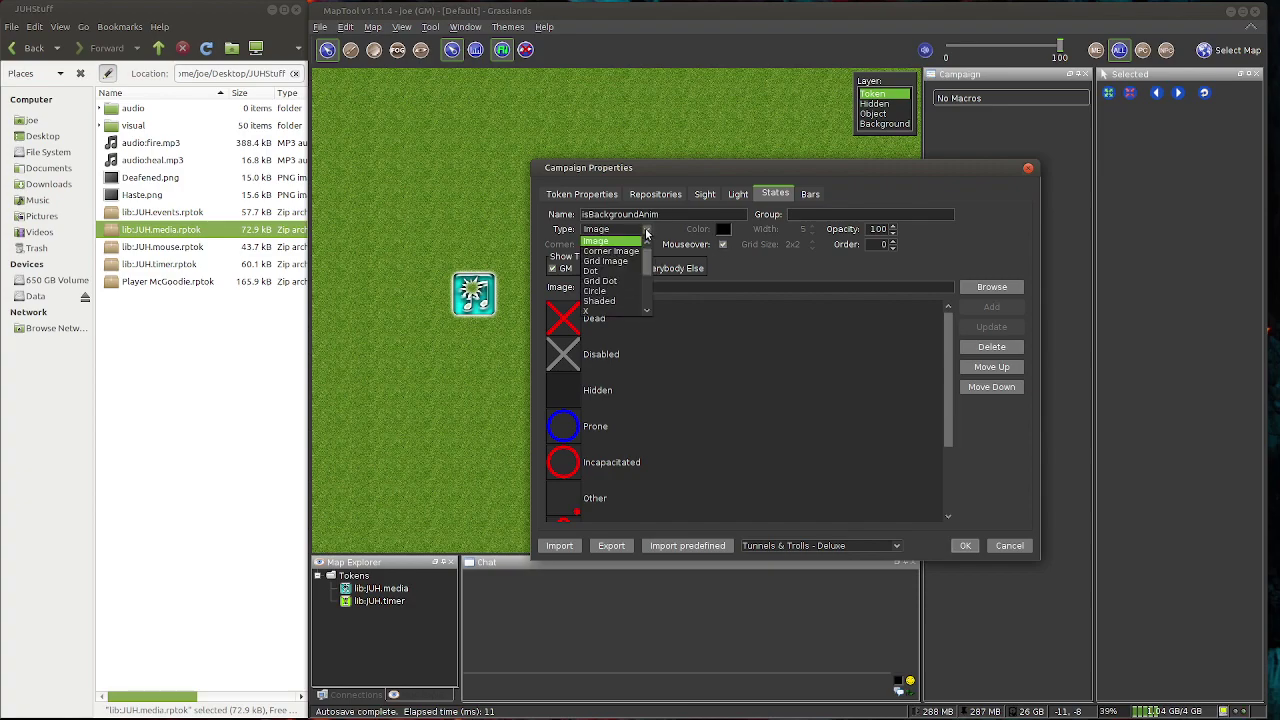
{"action": "left_click", "coordinate": [620, 251]}
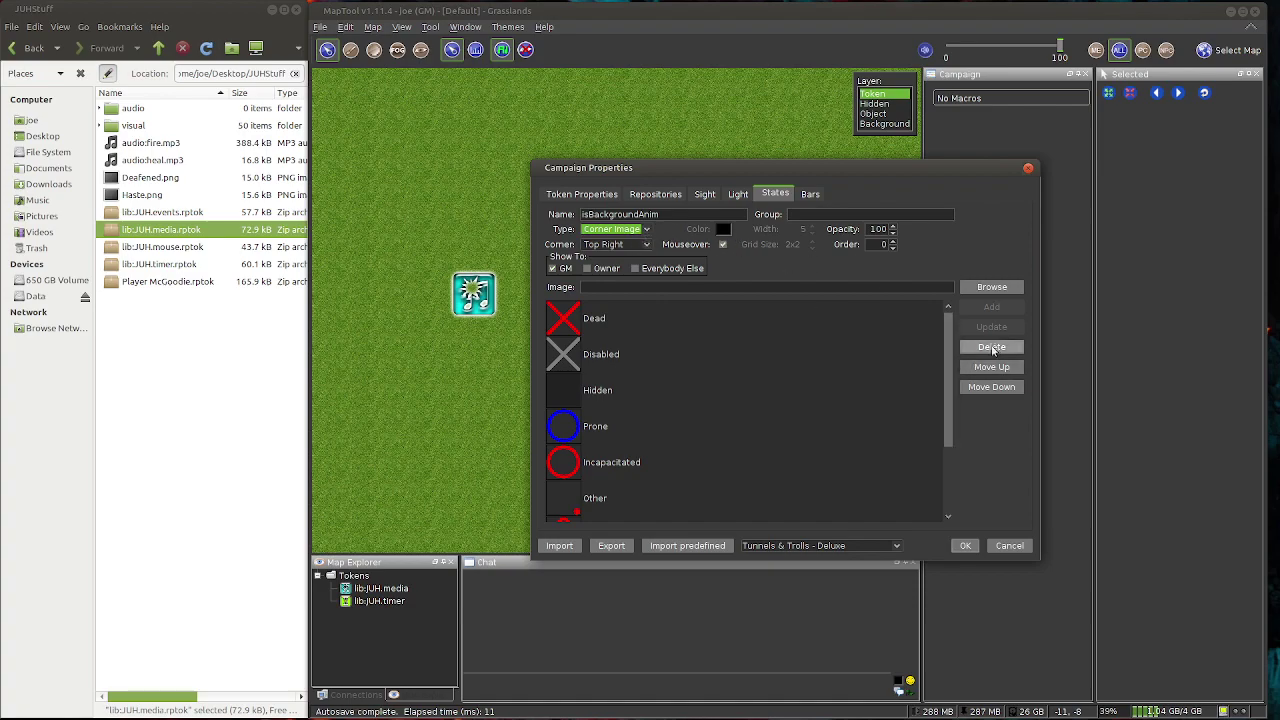
Assign Haste.png as the isBackgroundAnim state's image, add the state and accept the campaign properties.
{"action": "left_click", "coordinate": [992, 287]}
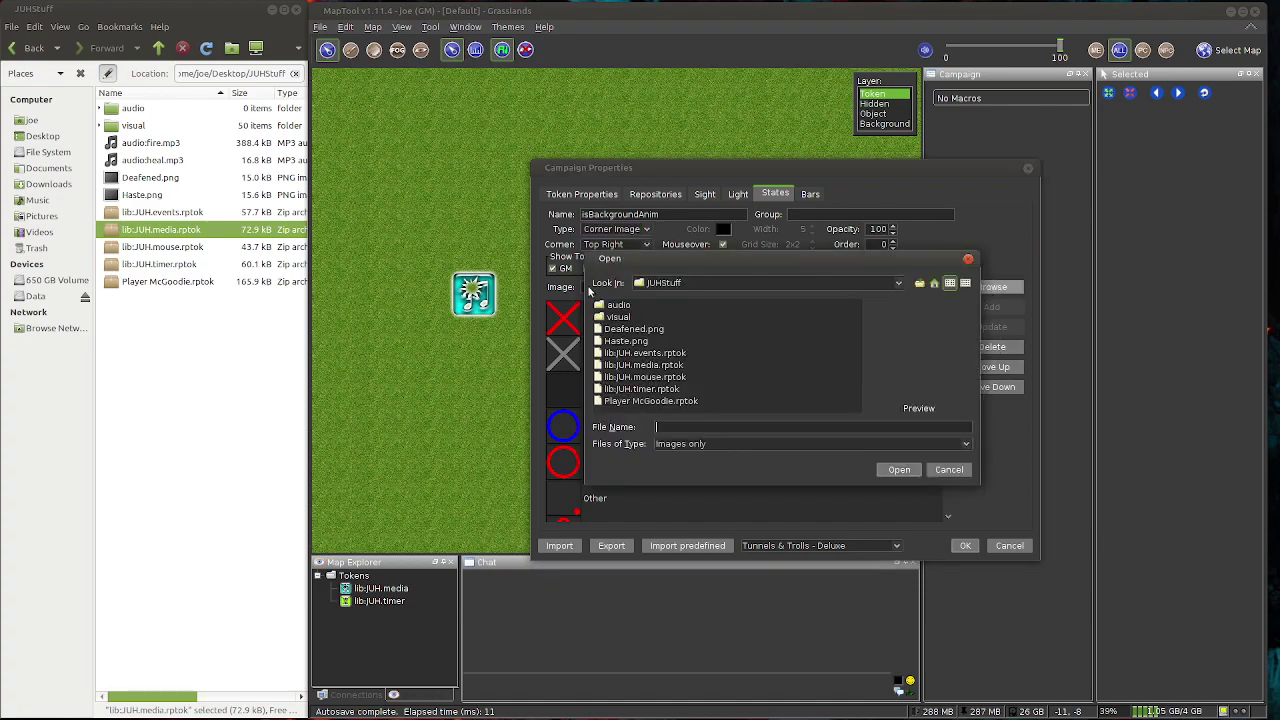
{"action": "left_click", "coordinate": [626, 341]}
{"action": "left_click", "coordinate": [914, 478]}
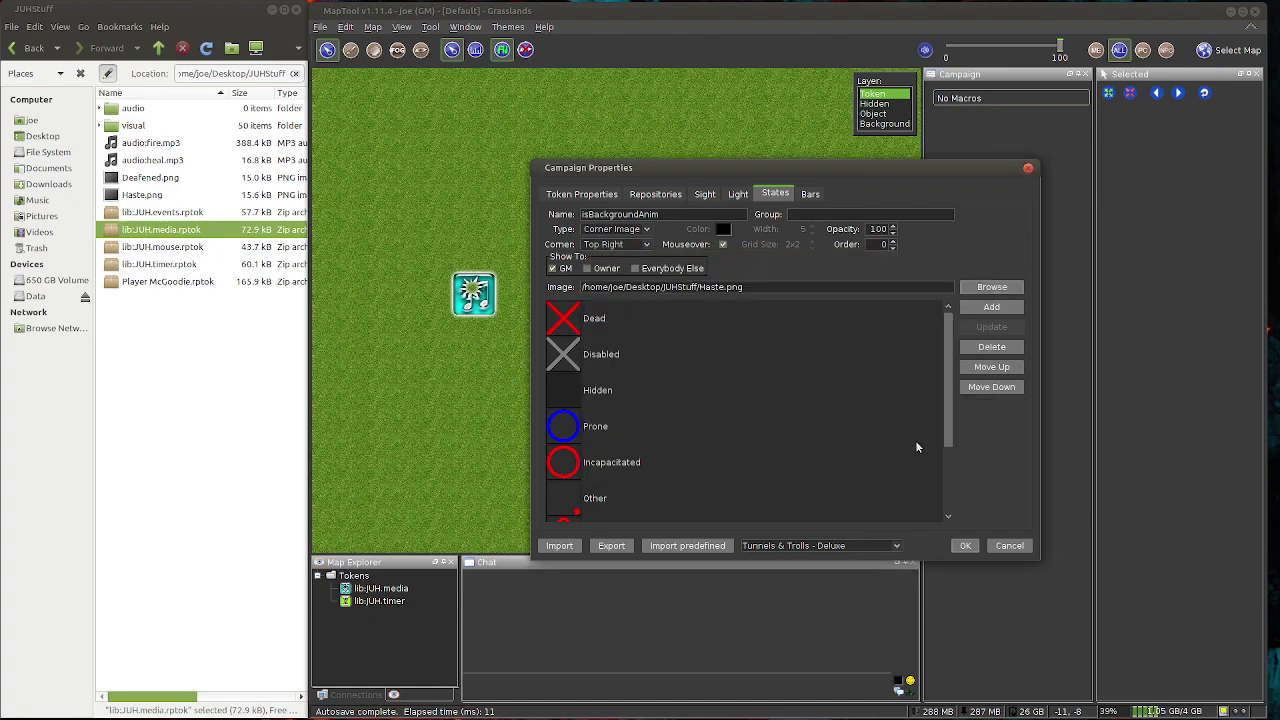
{"action": "left_click", "coordinate": [986, 309]}
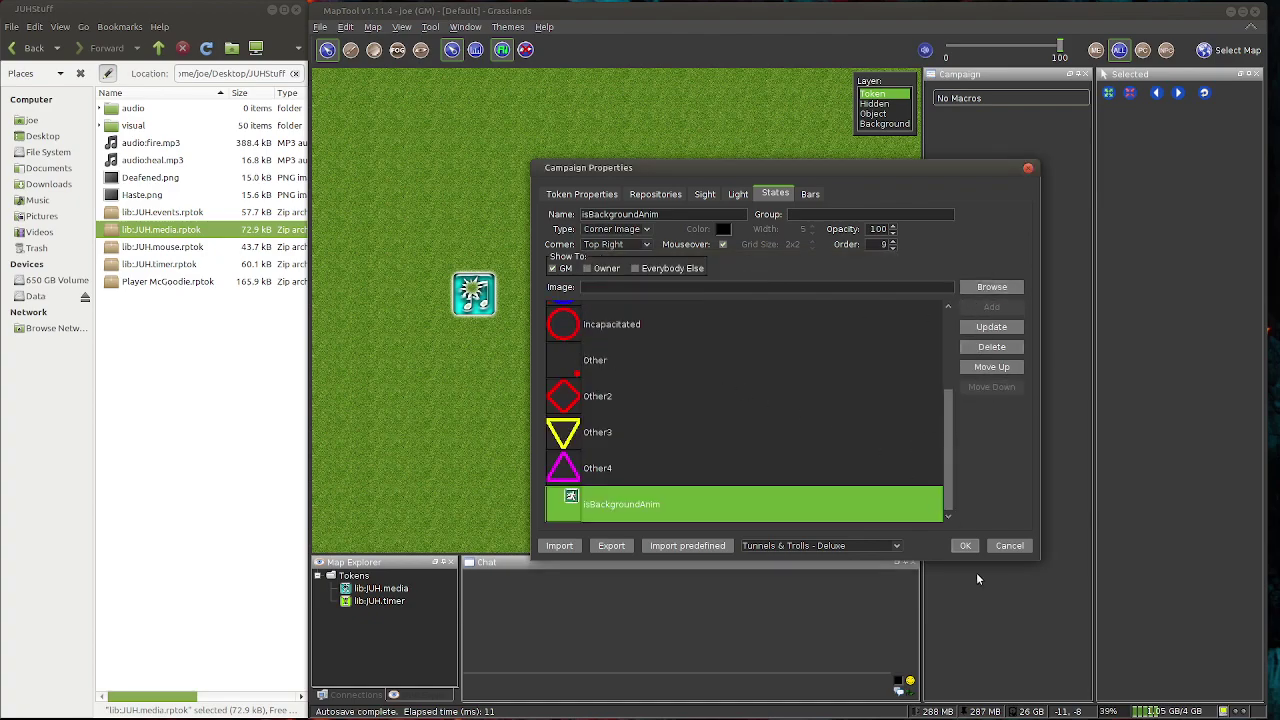
{"action": "left_click", "coordinate": [965, 545]}
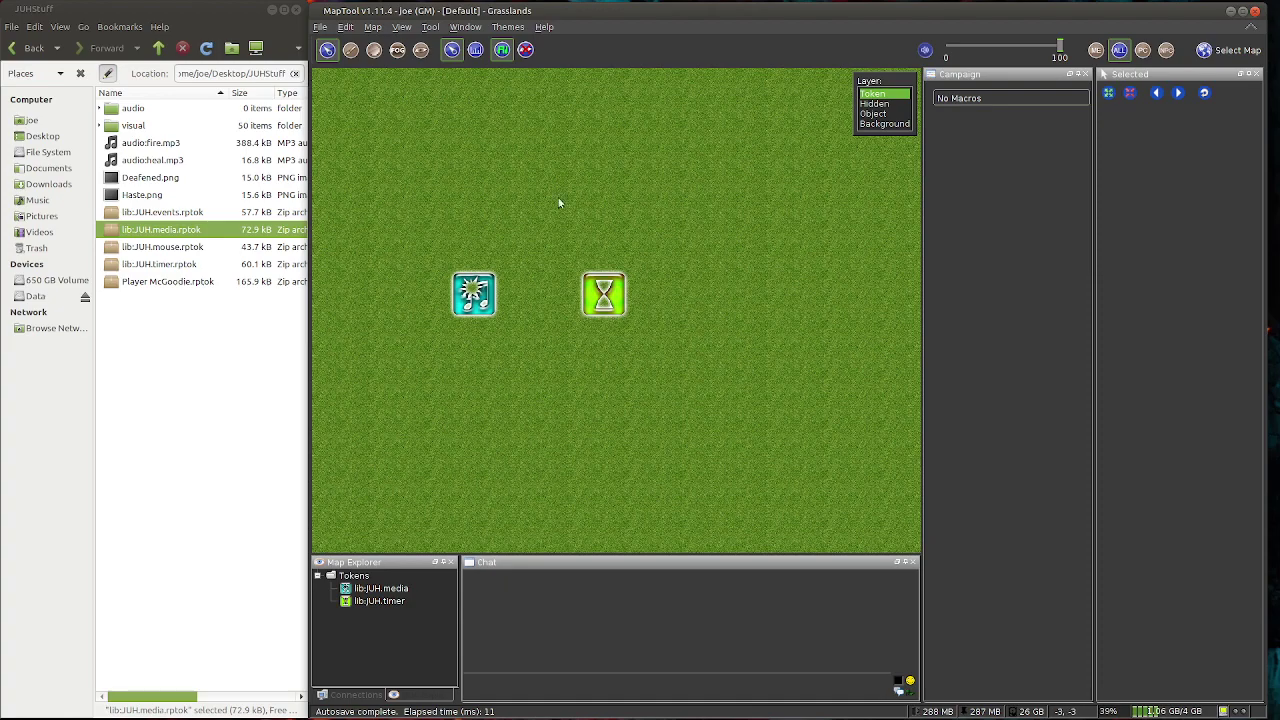
Import all campfire frame images from the visual folder onto the map's Hidden layer.
{"action": "left_click", "coordinate": [874, 104]}
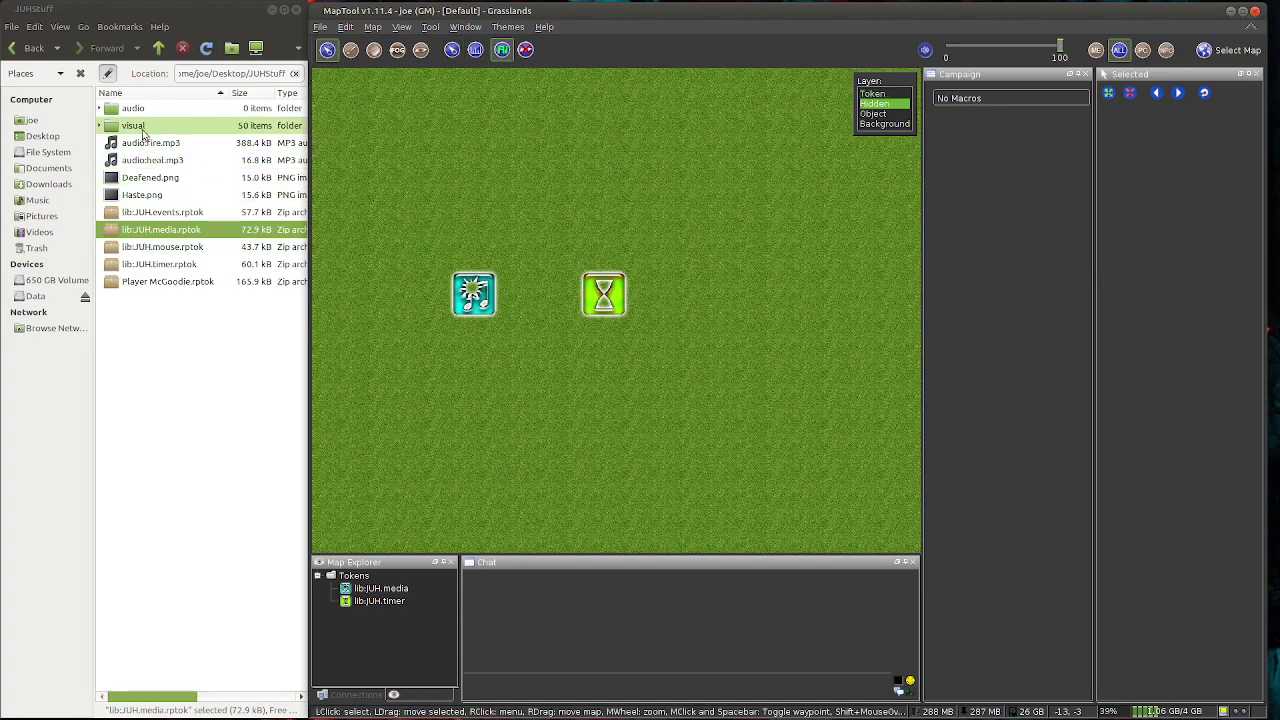
{"action": "double_click", "coordinate": [145, 127]}
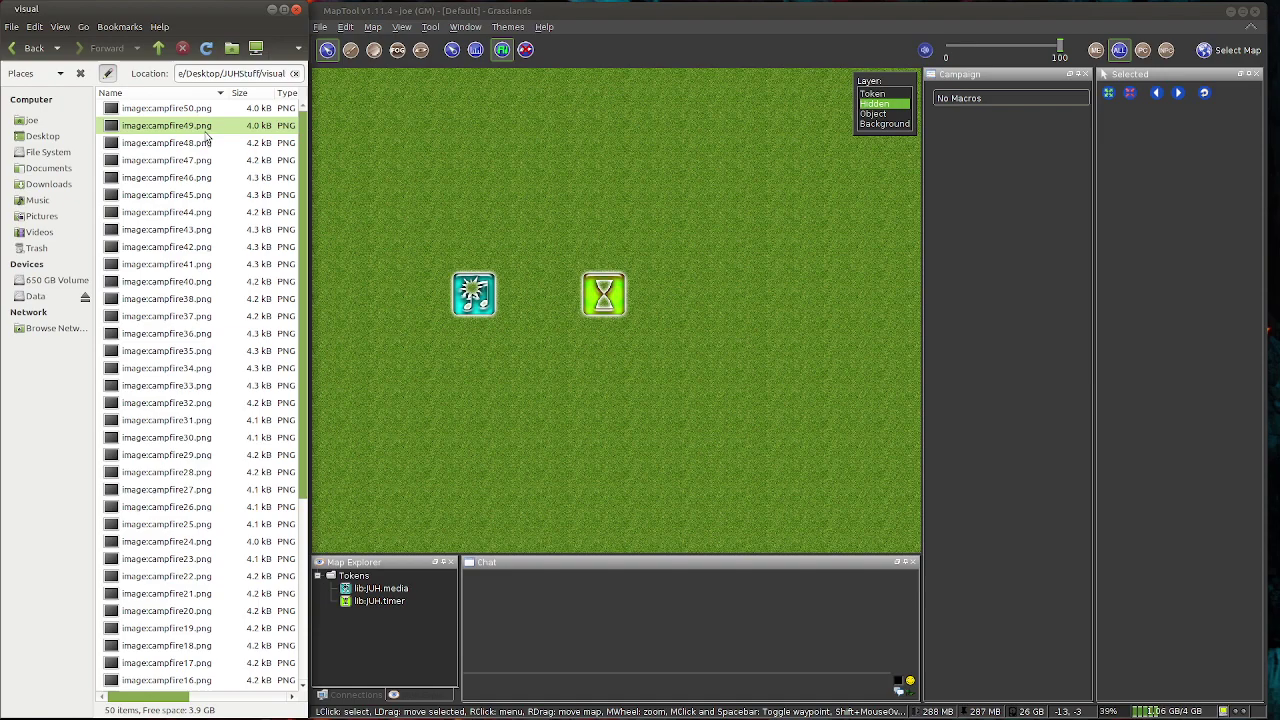
{"action": "key", "text": "ctrl+a"}
{"action": "left_click_drag", "start_coordinate": [203, 282], "coordinate": [579, 421]}
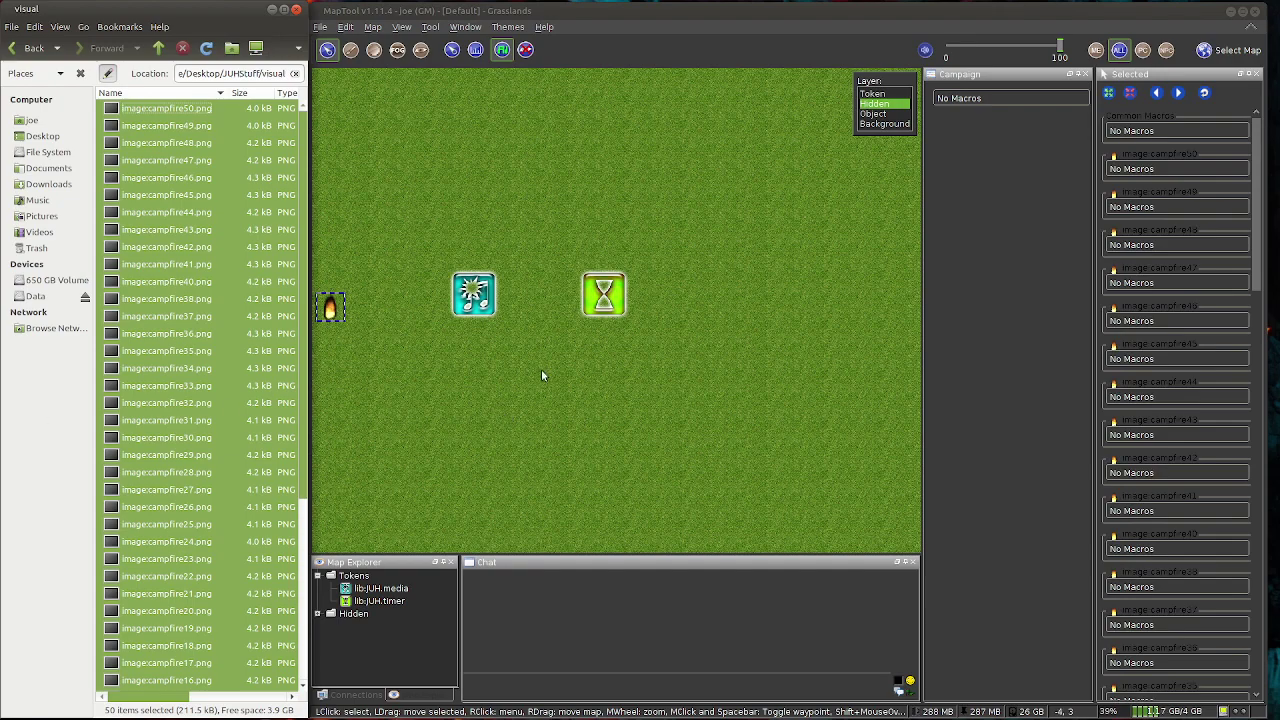
Move the topmost campfire frame token off the stack, up and to the left of the other frames.
{"action": "left_click_drag", "start_coordinate": [375, 364], "coordinate": [466, 364]}
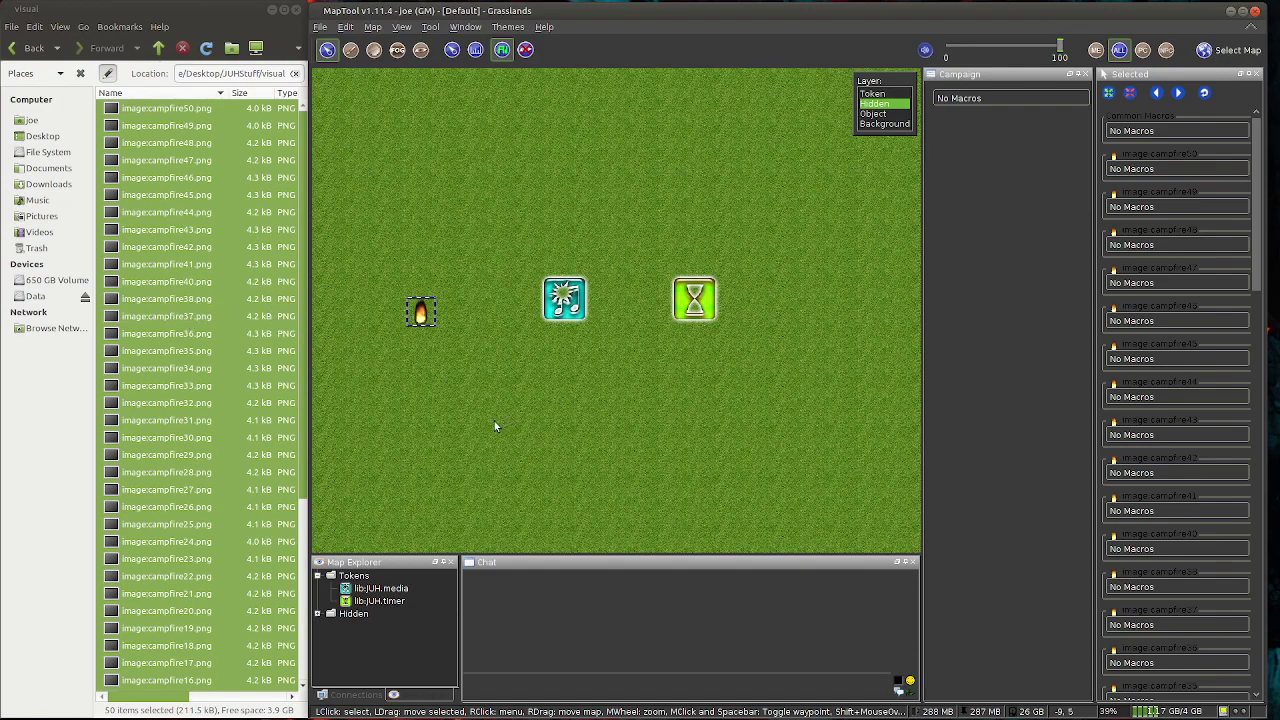
{"action": "left_click_drag", "start_coordinate": [452, 370], "coordinate": [606, 379]}
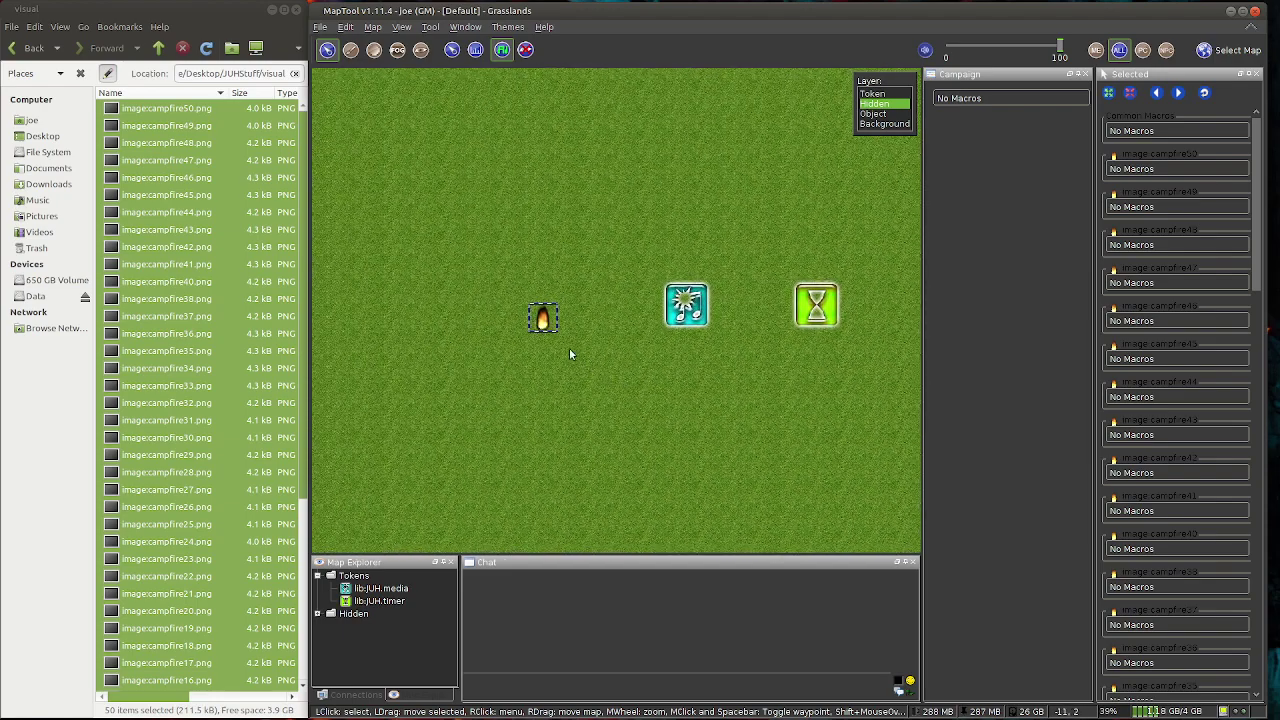
{"action": "left_click", "coordinate": [545, 316]}
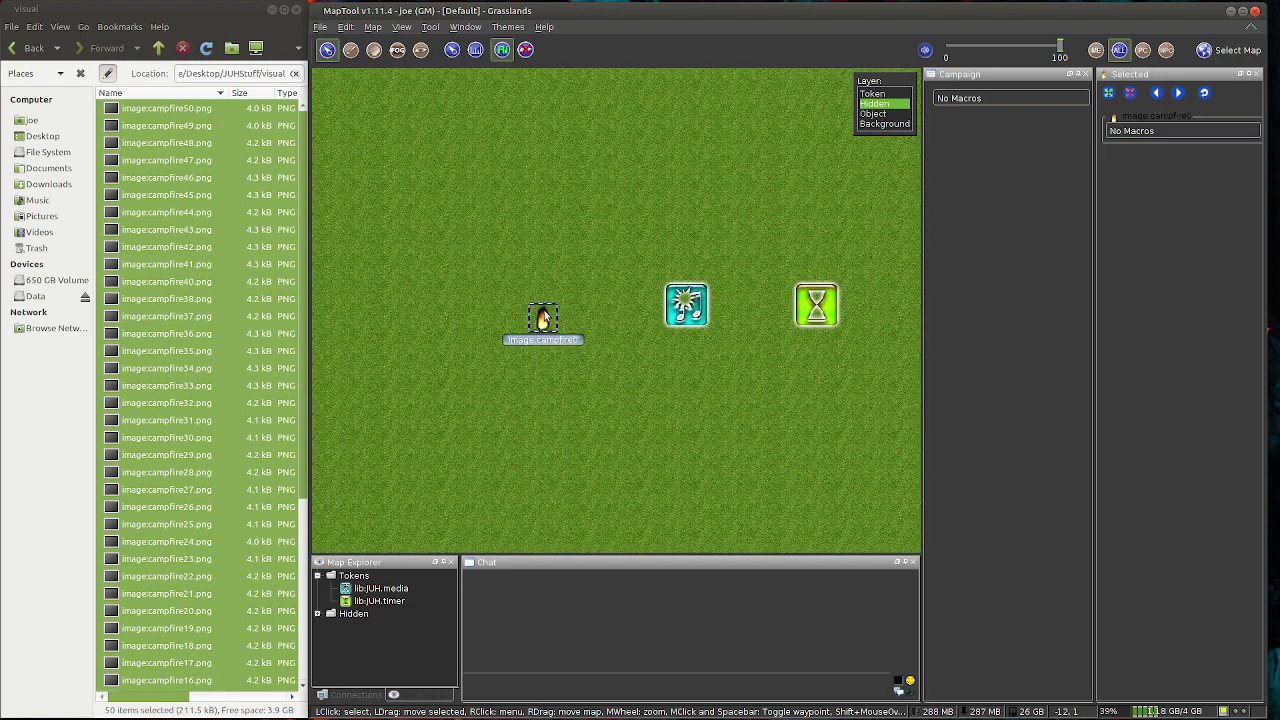
{"action": "left_click_drag", "start_coordinate": [545, 316], "coordinate": [503, 297]}
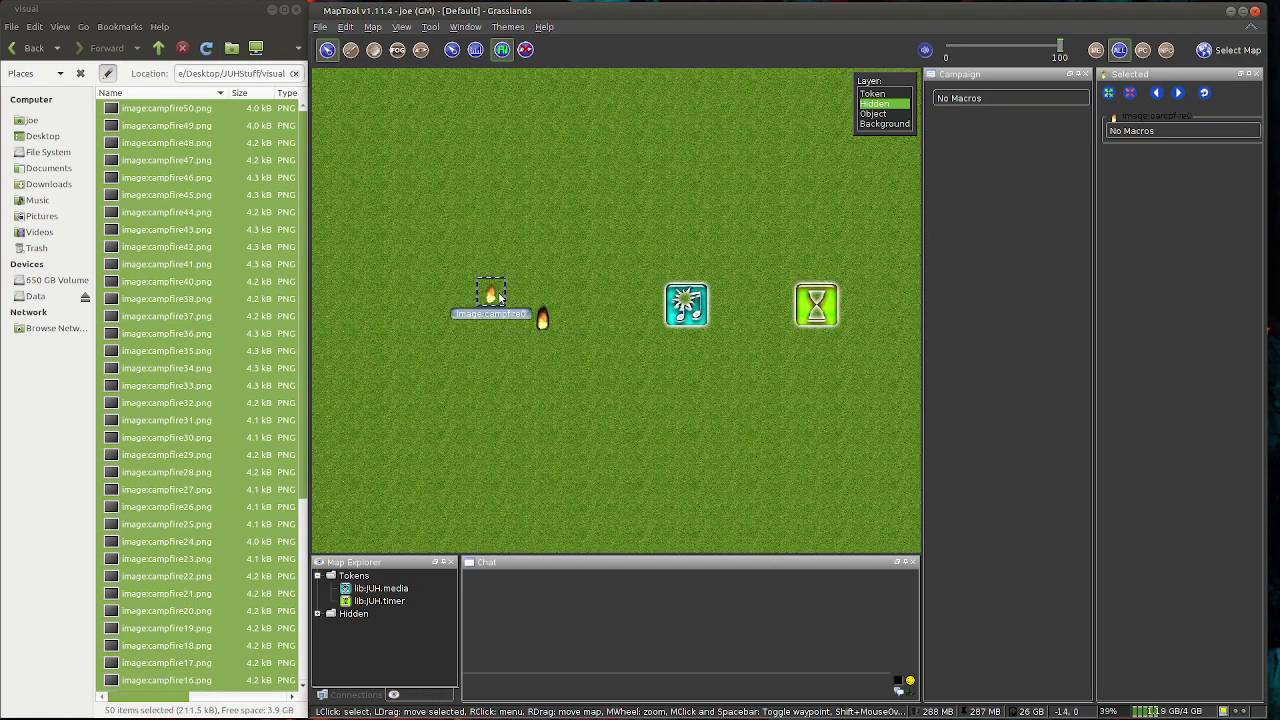
Paste a copy of the separated campfire frame onto the Background layer, in the open grass above the other tokens.
{"action": "left_click", "coordinate": [884, 123]}
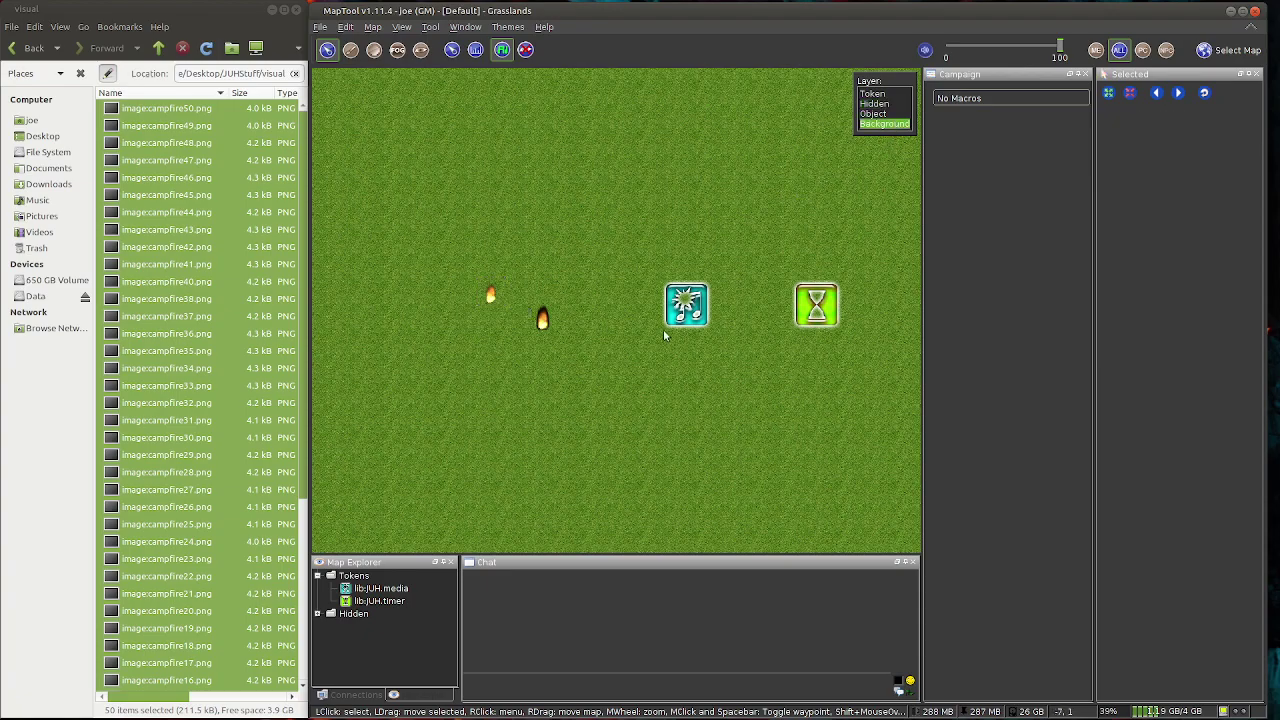
{"action": "scroll", "coordinate": [656, 337], "scroll_direction": "down", "scroll_amount": 1}
{"action": "left_click_drag", "start_coordinate": [656, 337], "coordinate": [713, 337]}
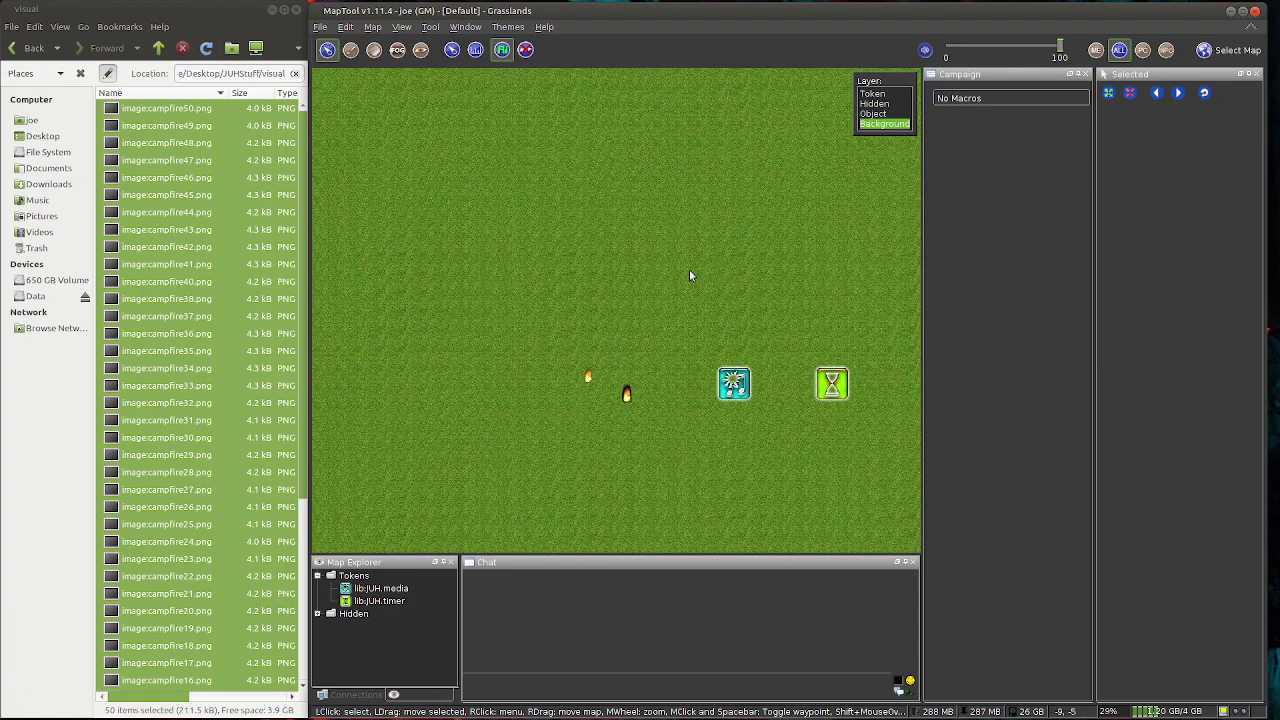
{"action": "left_click_drag", "start_coordinate": [689, 277], "coordinate": [624, 335]}
{"action": "scroll", "coordinate": [760, 360], "scroll_direction": "up", "scroll_amount": 2}
{"action": "key", "text": "ctrl+v"}
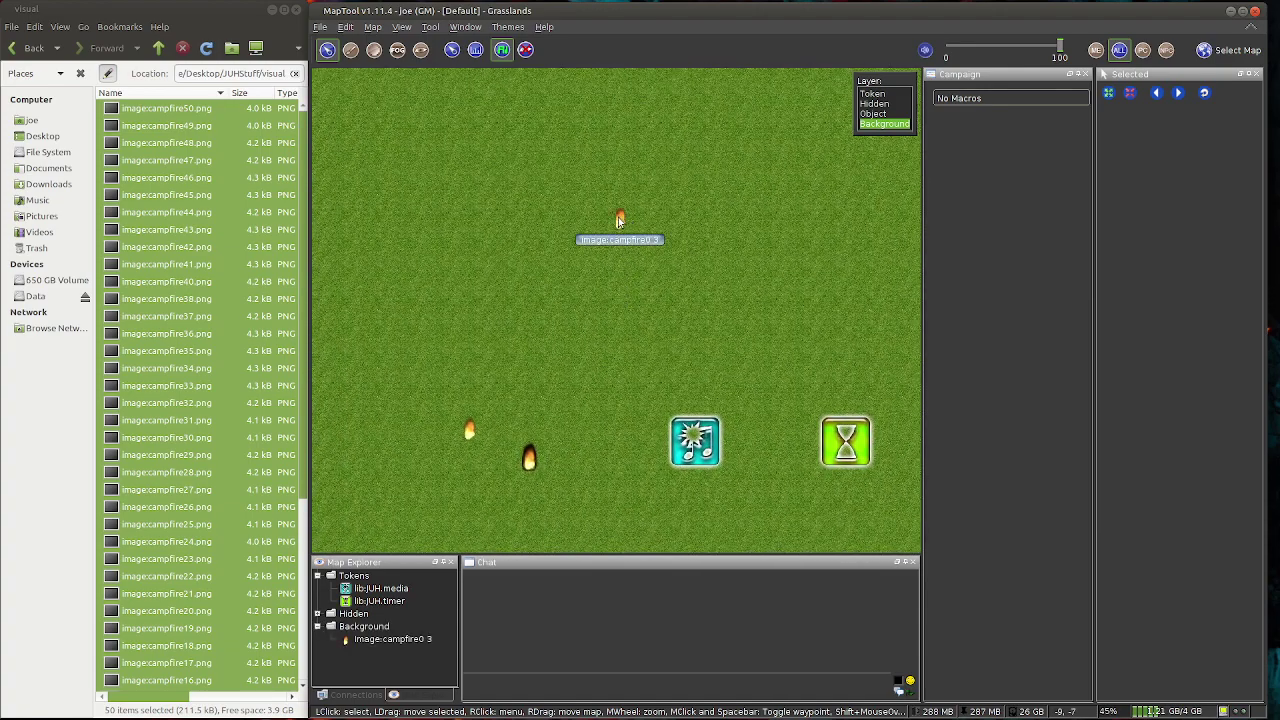
Rename the Background-layer campfire token as anim:campfire and give the listed player ownership of it.
{"action": "double_click", "coordinate": [622, 216]}
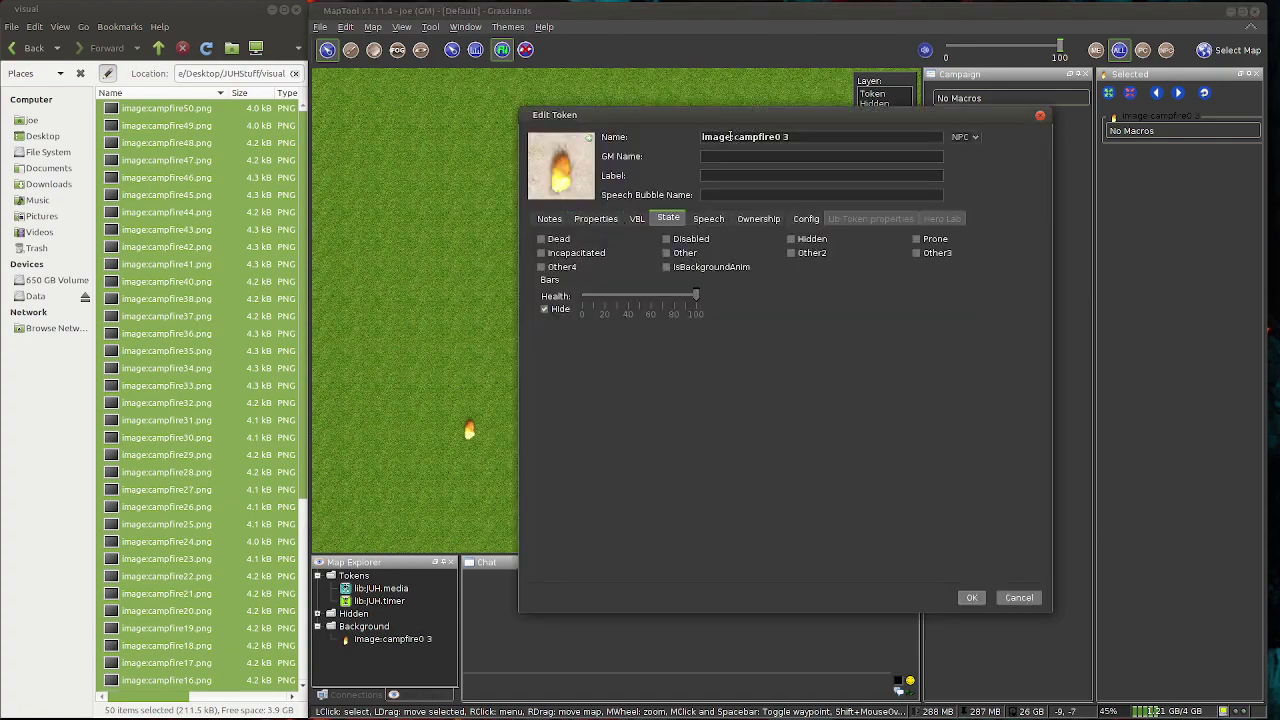
{"action": "left_click_drag", "start_coordinate": [732, 137], "coordinate": [686, 137]}
{"action": "type", "text": "anim"}
{"action": "left_click", "coordinate": [793, 140]}
{"action": "key", "text": "BackSpace"}
{"action": "key", "text": "BackSpace"}
{"action": "key", "text": "BackSpace"}
{"action": "left_click", "coordinate": [760, 219]}
{"action": "left_click", "coordinate": [543, 258]}
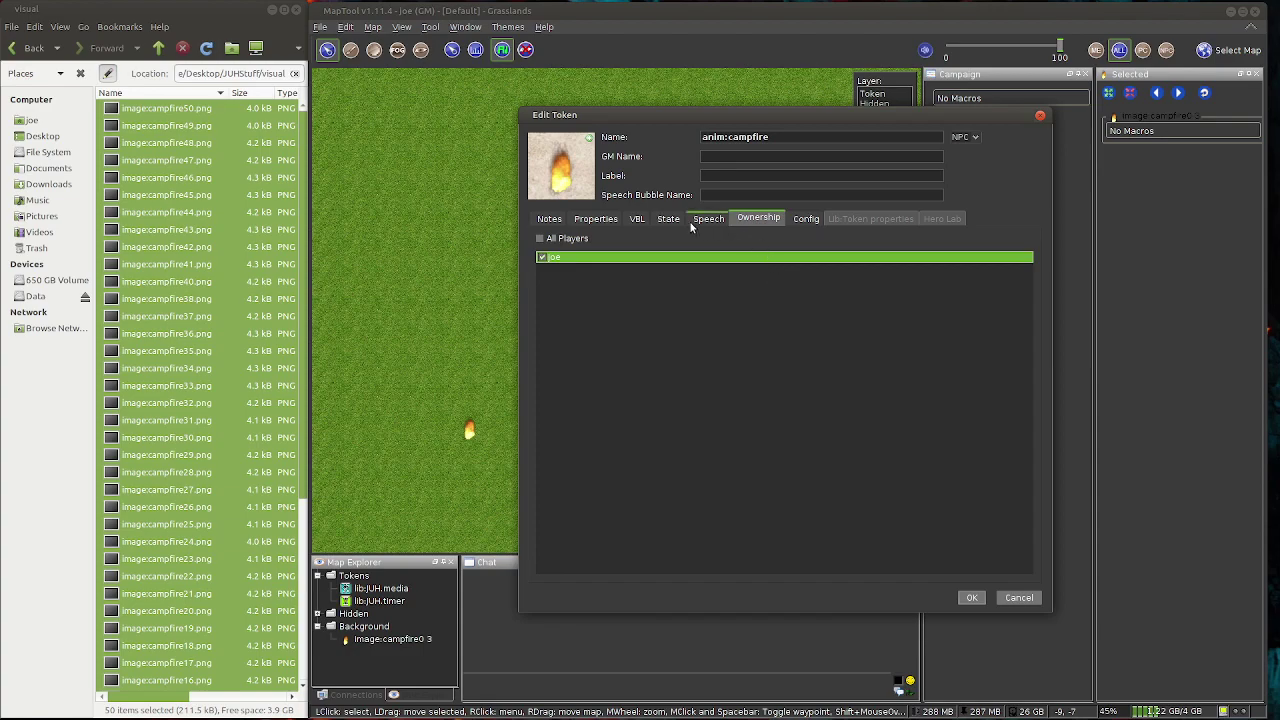
Enter label=campsiteFire;imagePrefix=image:campfire;numFrames=51; in the anim:campfire token's GM notes and save the token.
{"action": "left_click", "coordinate": [550, 219]}
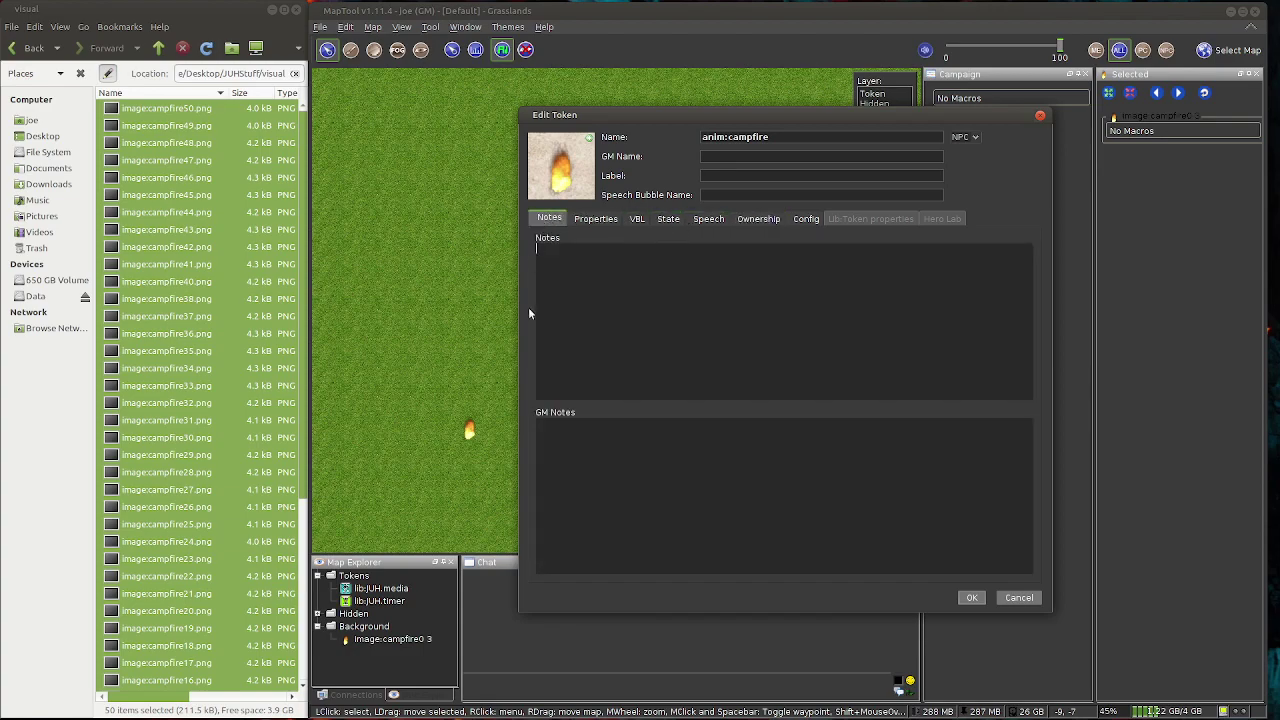
{"action": "left_click", "coordinate": [555, 446]}
{"action": "type", "text": "label=campsiteFire;imagePrefix"}
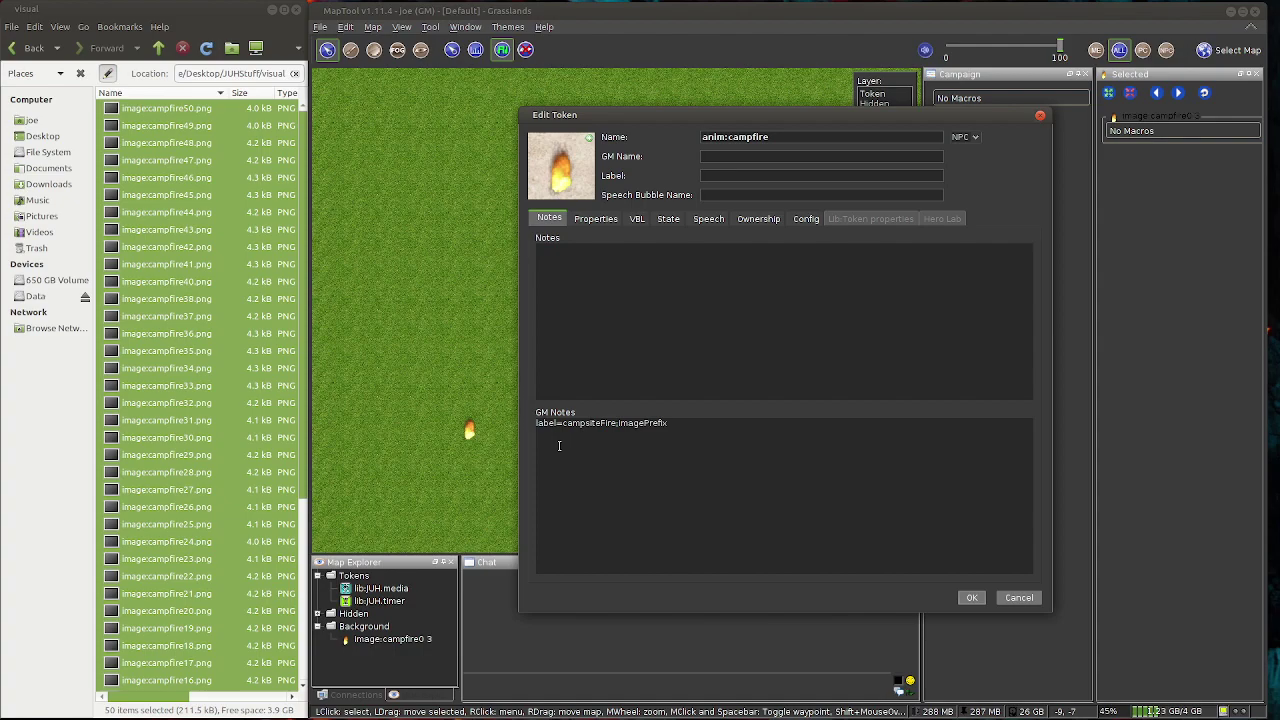
{"action": "type", "text": "=Image:campfire;numFrames=51;"}
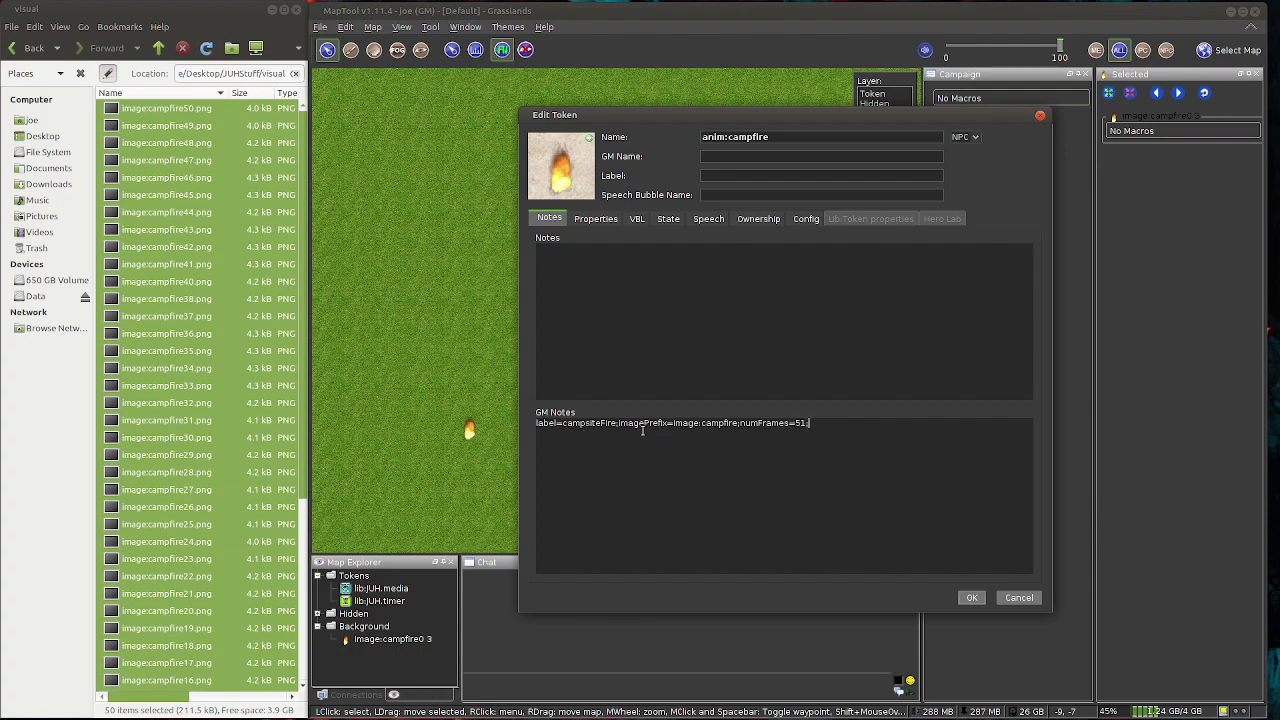
{"action": "left_click", "coordinate": [968, 600]}
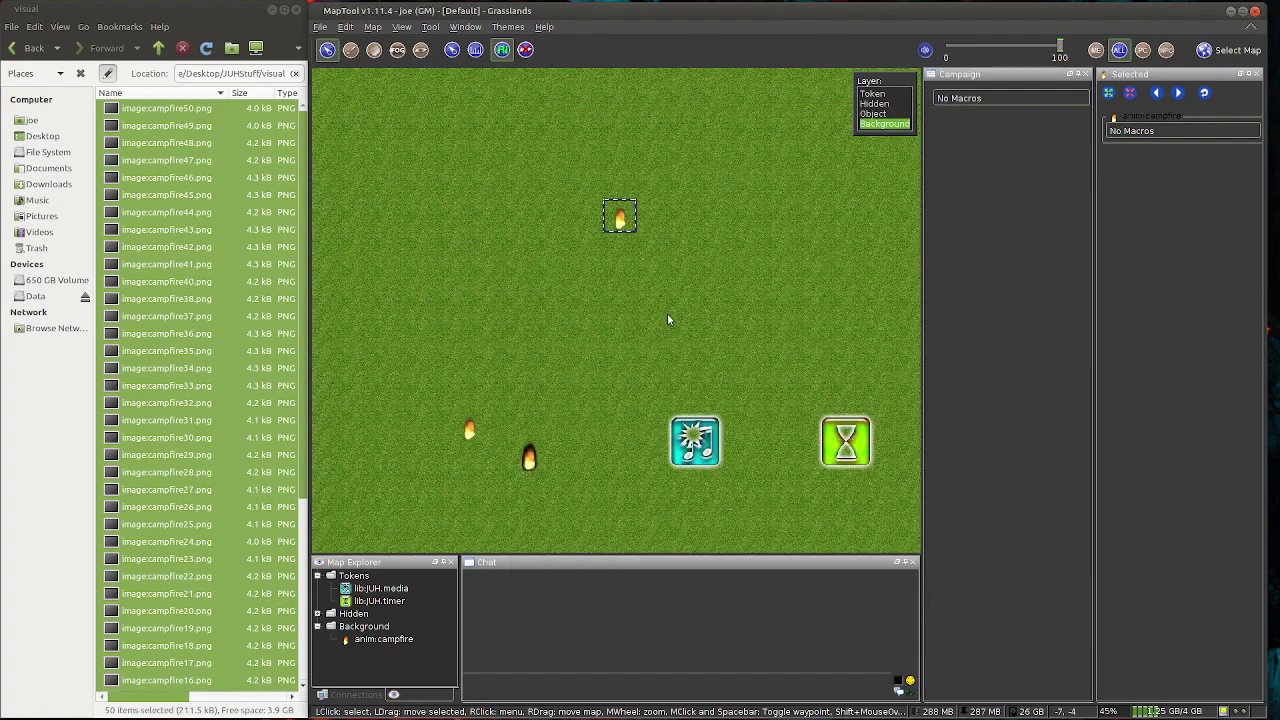
Deselect the campfire token and show the map as a player sees it.
{"action": "left_click", "coordinate": [667, 313]}
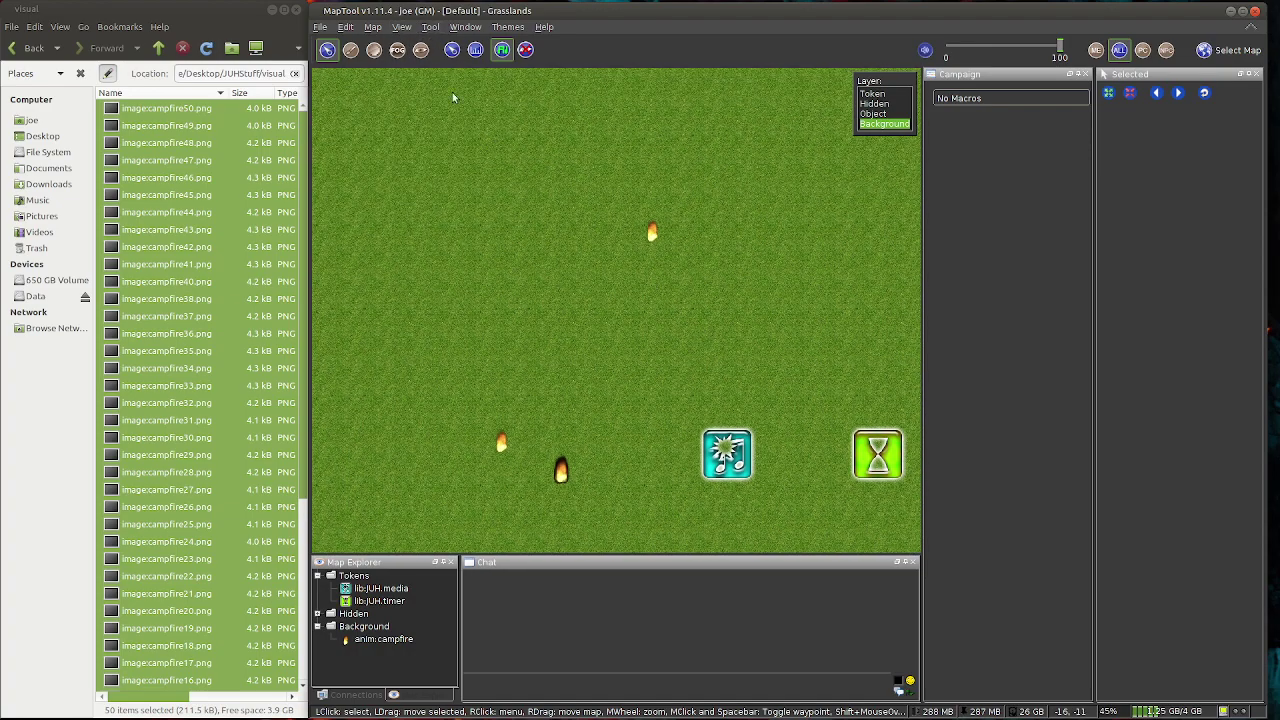
{"action": "left_click", "coordinate": [426, 27]}
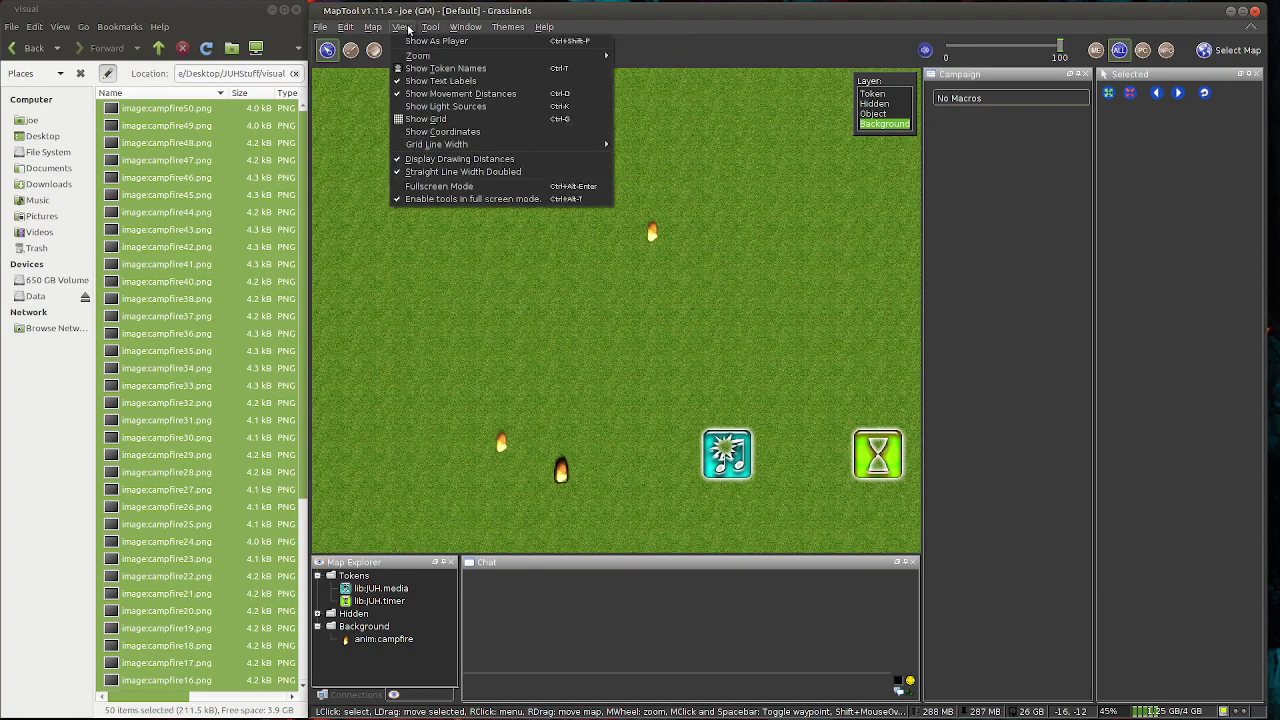
{"action": "left_click", "coordinate": [405, 40]}
{"action": "left_click_drag", "start_coordinate": [724, 246], "coordinate": [622, 275]}
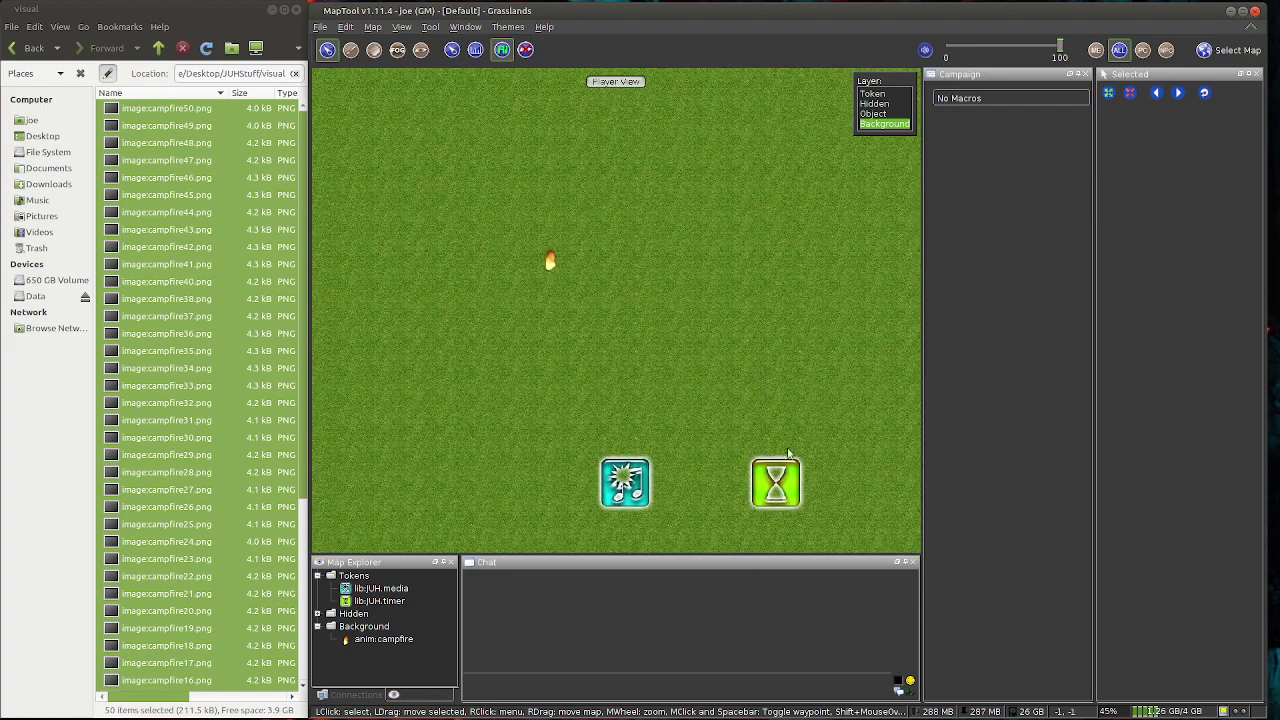
Switch to the Token layer and run the openClock macro of the lib:JUH.timer token.
{"action": "left_click", "coordinate": [871, 96]}
{"action": "left_click", "coordinate": [776, 483]}
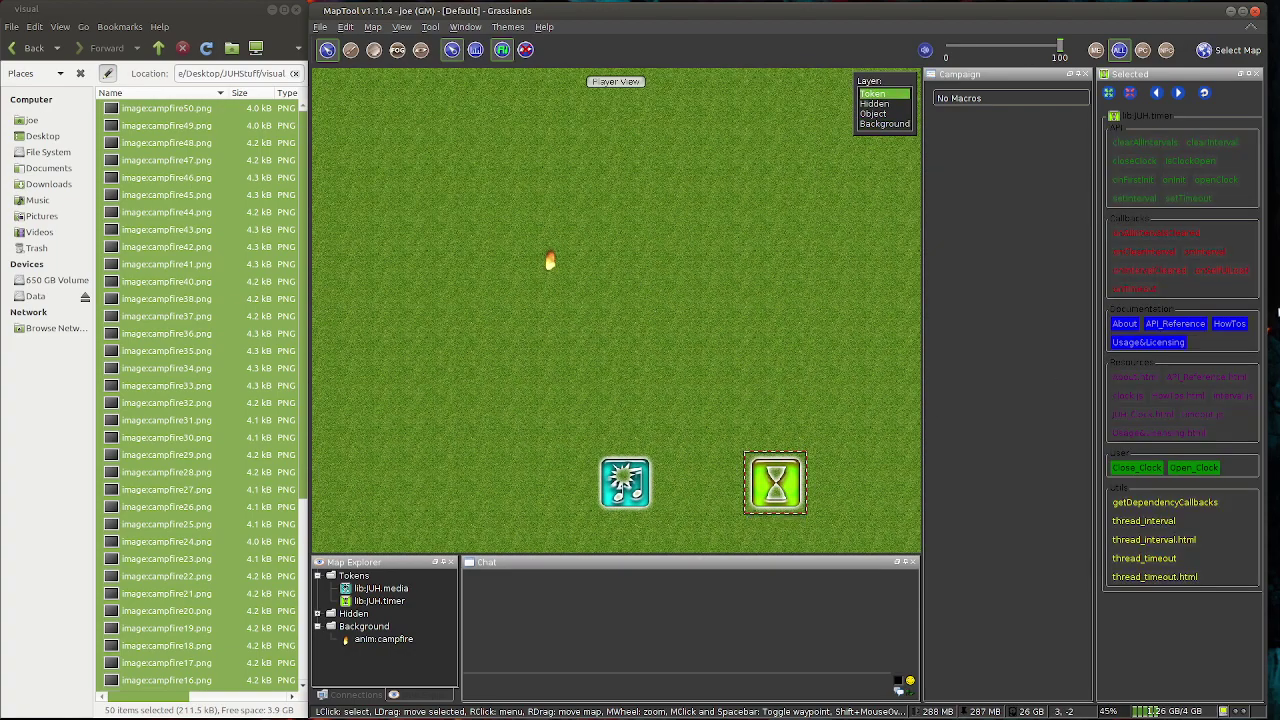
{"action": "left_click", "coordinate": [1216, 179]}
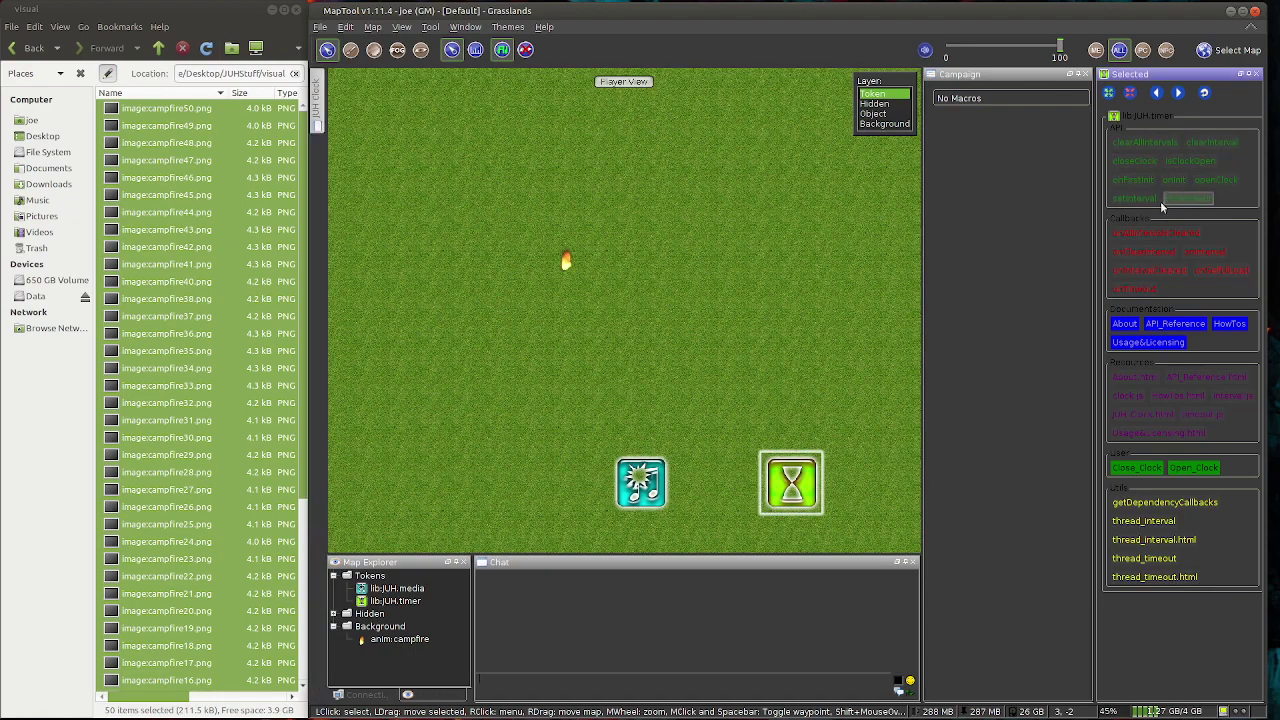
Run the openTranceiver macro of the lib:JUH.media token and inspect the campfire up close.
{"action": "left_click", "coordinate": [670, 476]}
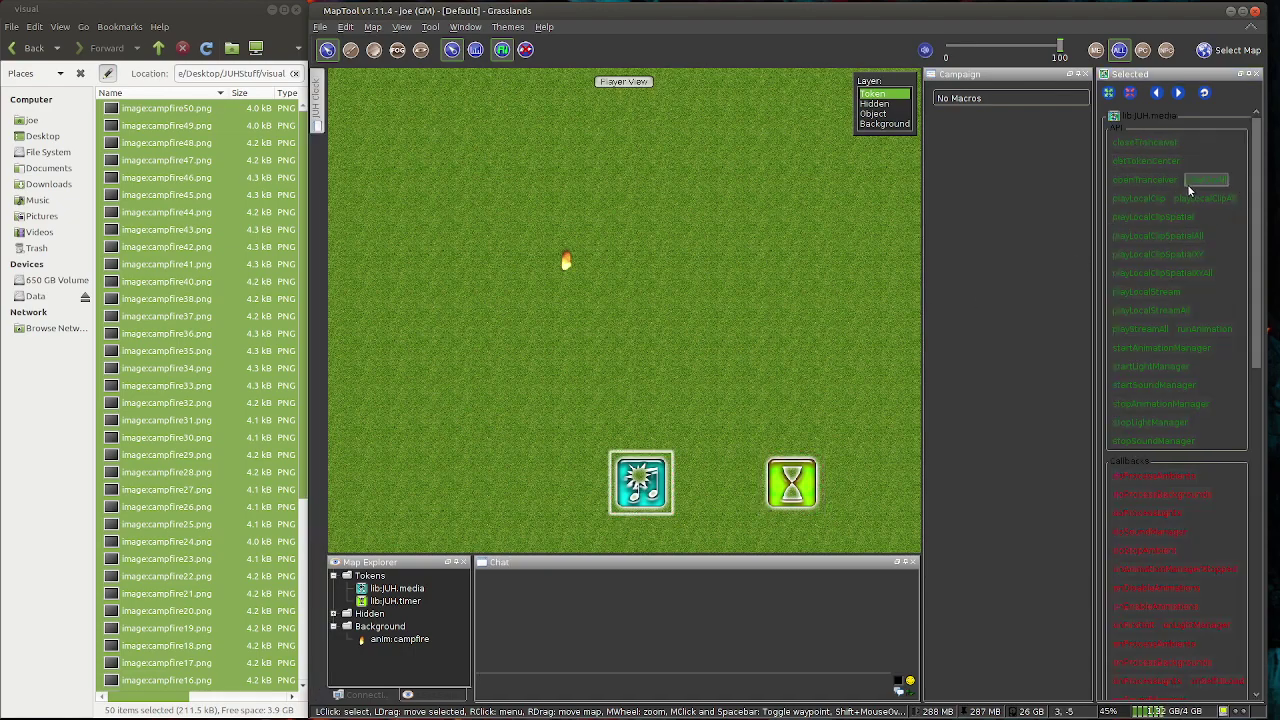
{"action": "left_click", "coordinate": [1152, 179]}
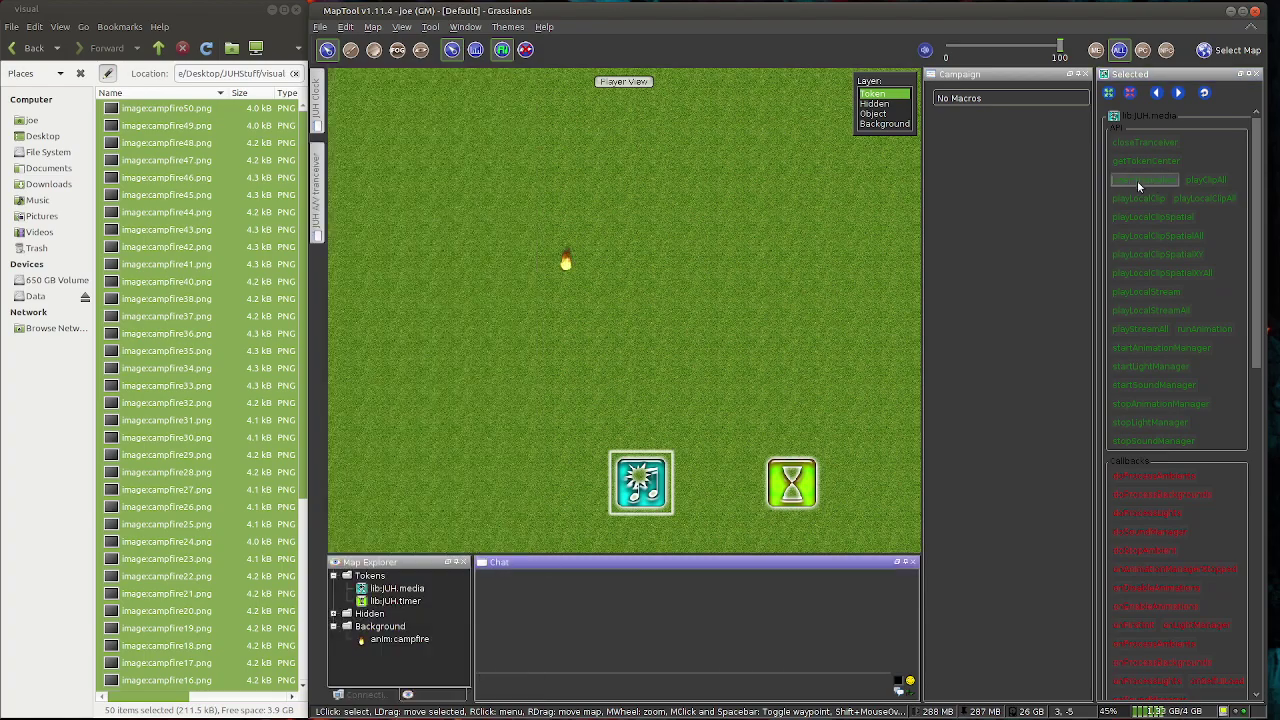
{"action": "left_click_drag", "start_coordinate": [540, 150], "coordinate": [610, 194]}
{"action": "scroll", "coordinate": [653, 287], "scroll_direction": "up", "scroll_amount": 5}
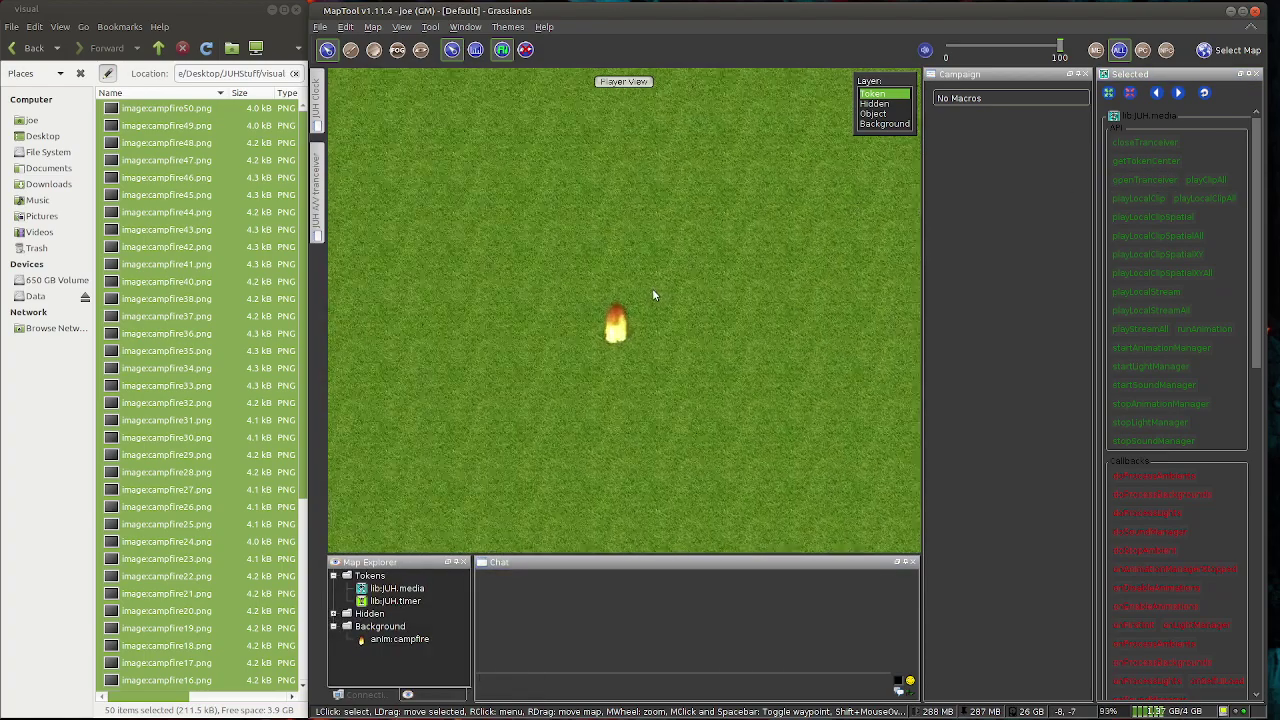